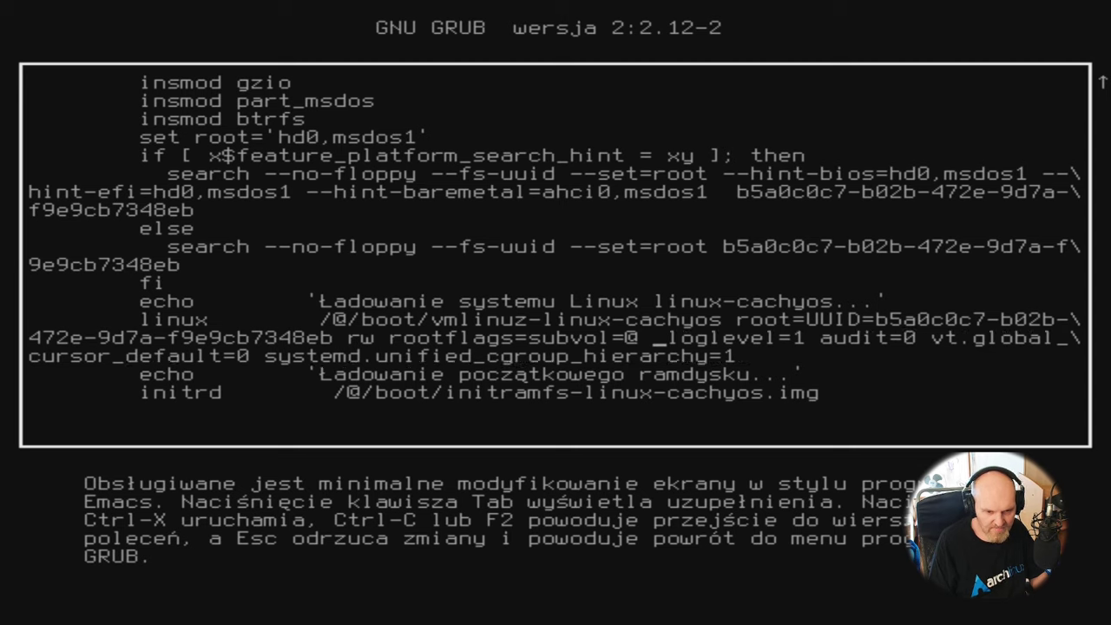
# - Remove the extra space after rootflags=subvol=@ in the linux line of the boot entry and boot it
pyautogui.press('BackSpace')
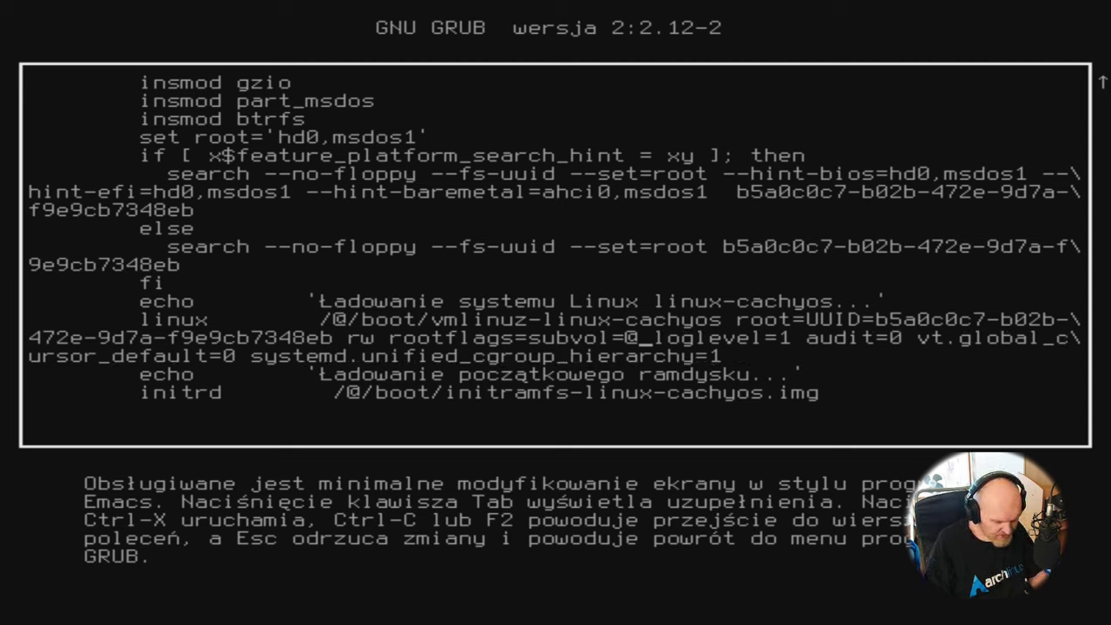
pyautogui.hotkey('ctrl', 'x')
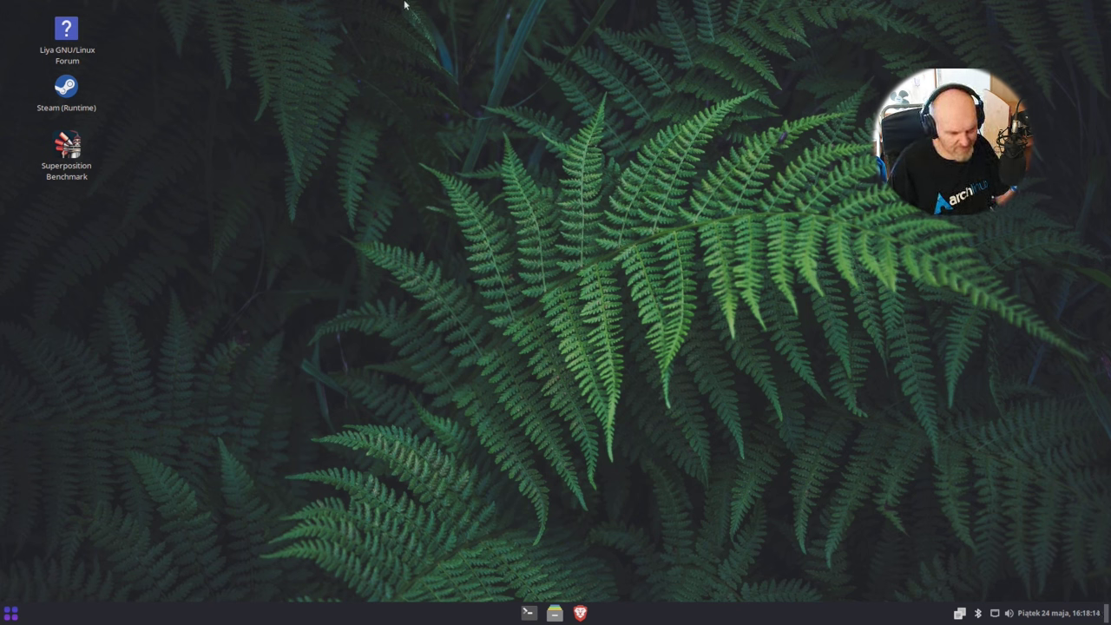
pyautogui.click(10, 612)
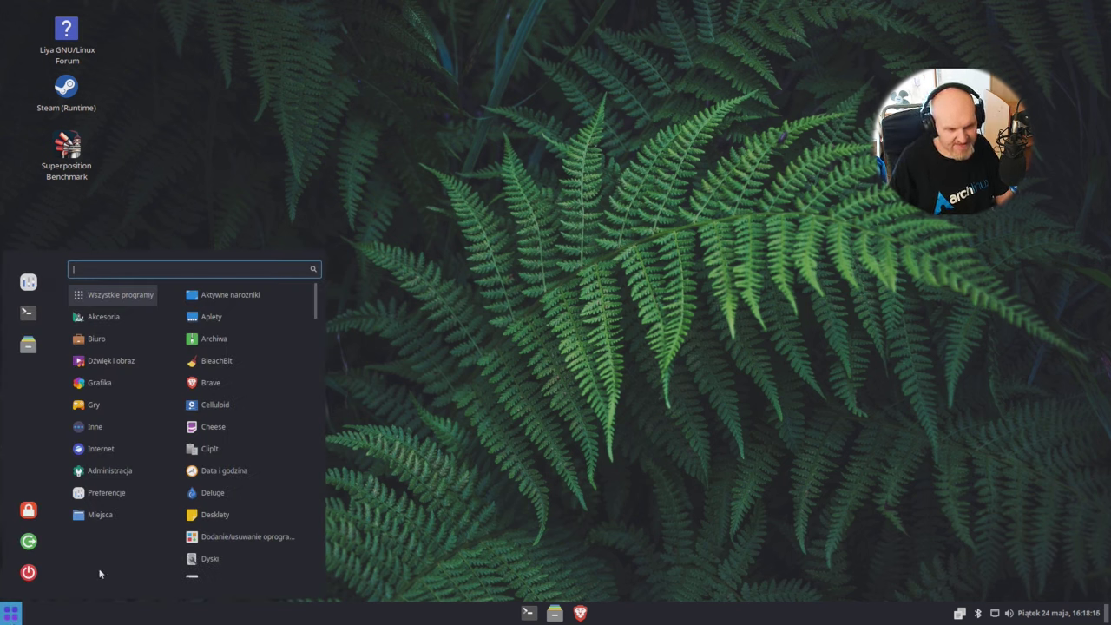
pyautogui.click(645, 453)
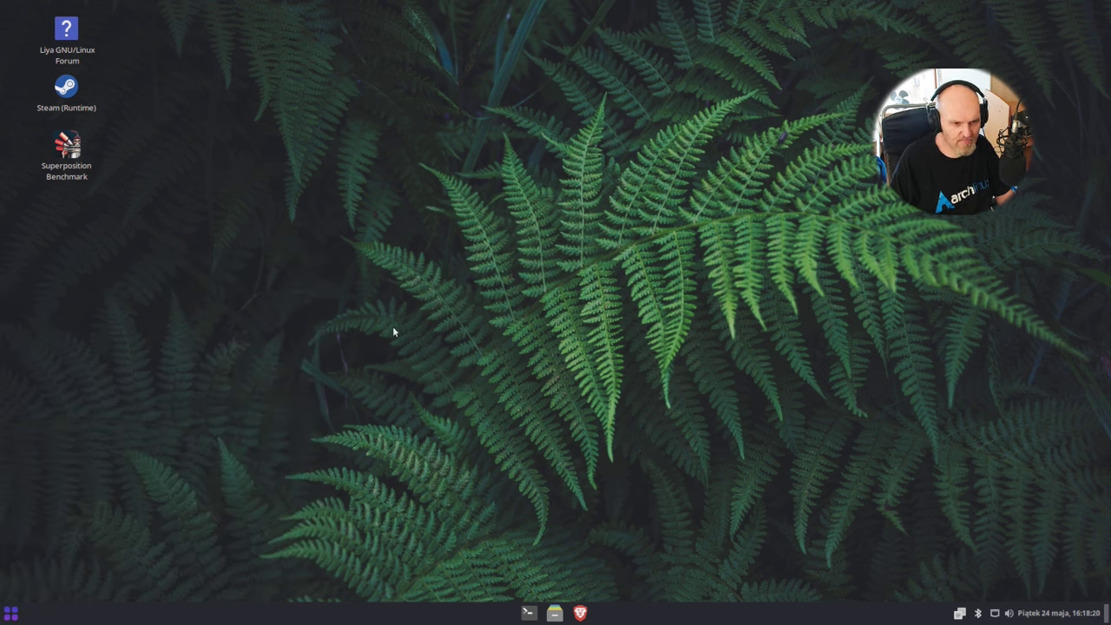
# - Open the Bluetooth device manager, place its window nearer the middle of the desktop and scan for devices
pyautogui.click(981, 613)
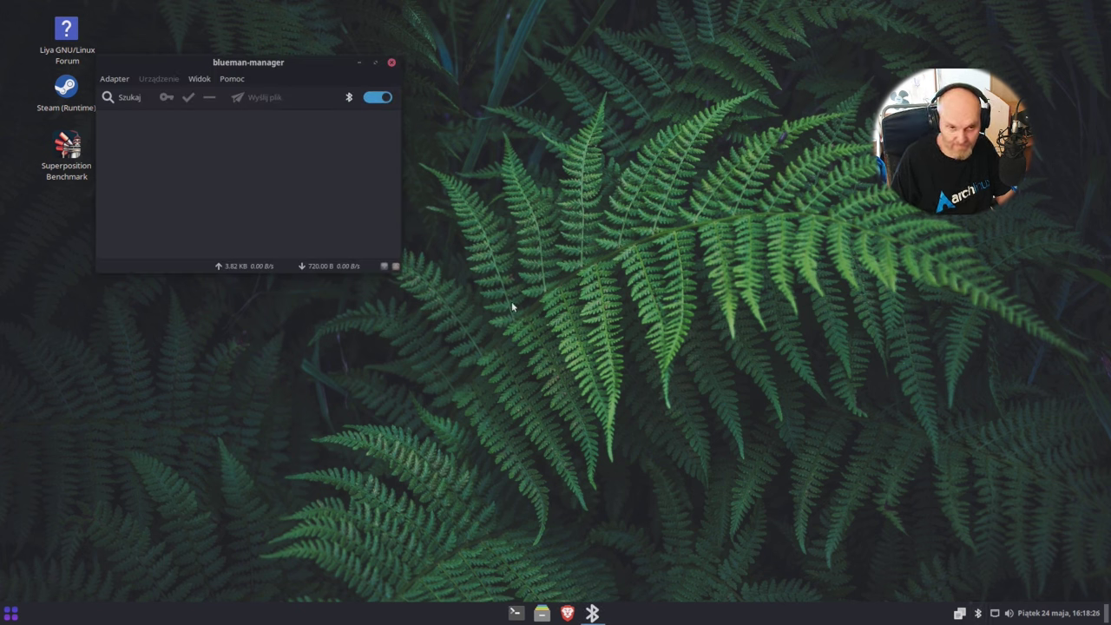
pyautogui.moveTo(212, 61); pyautogui.dragTo(463, 143)
pyautogui.click(380, 179)
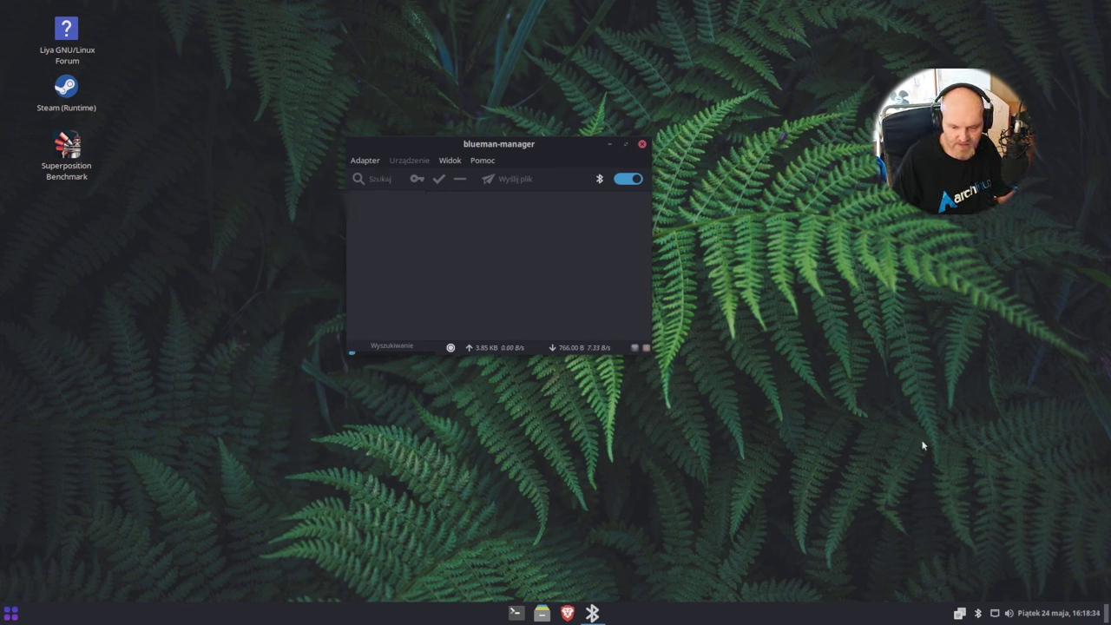
# - Switch the sound output to the line out (Wyjście liniowe) of the Family 17h HD Audio Controller and close the sound settings
pyautogui.click(1009, 612)
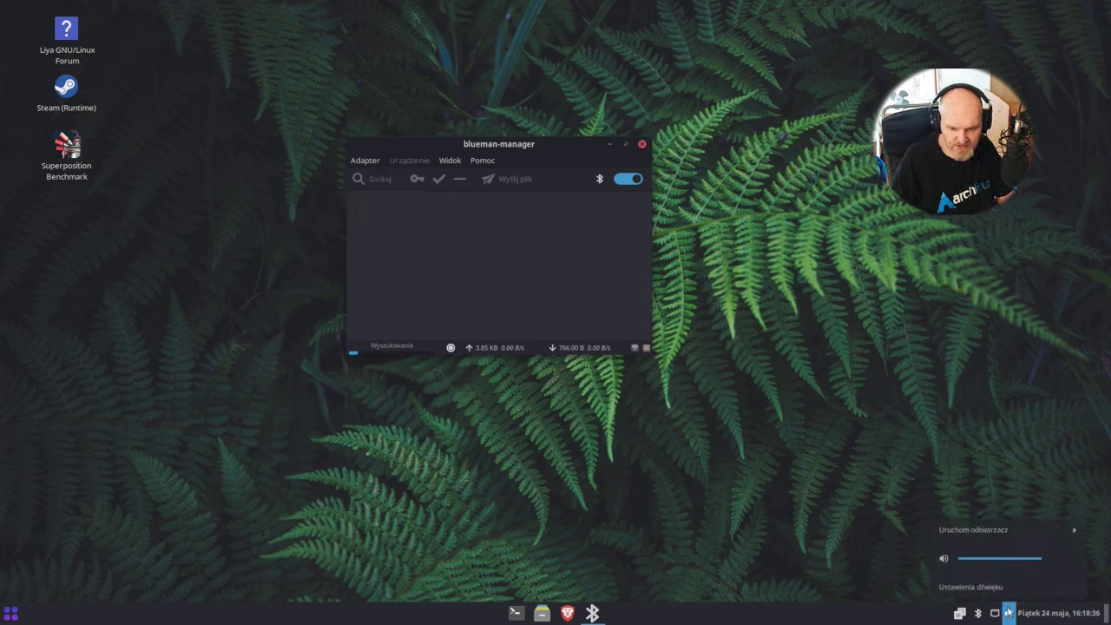
pyautogui.click(977, 588)
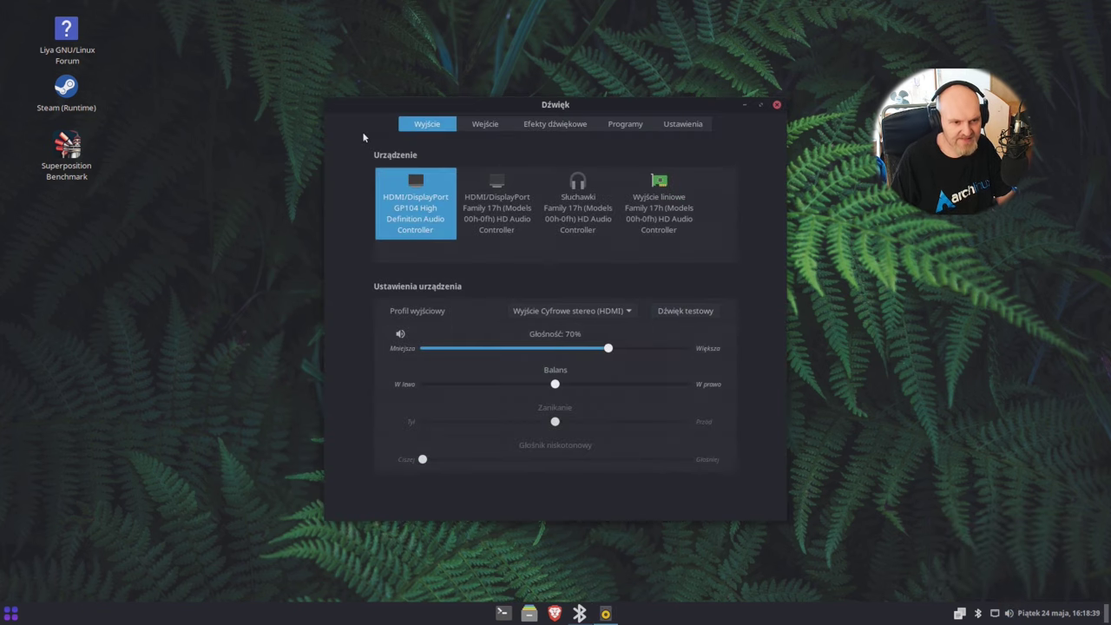
pyautogui.click(399, 175)
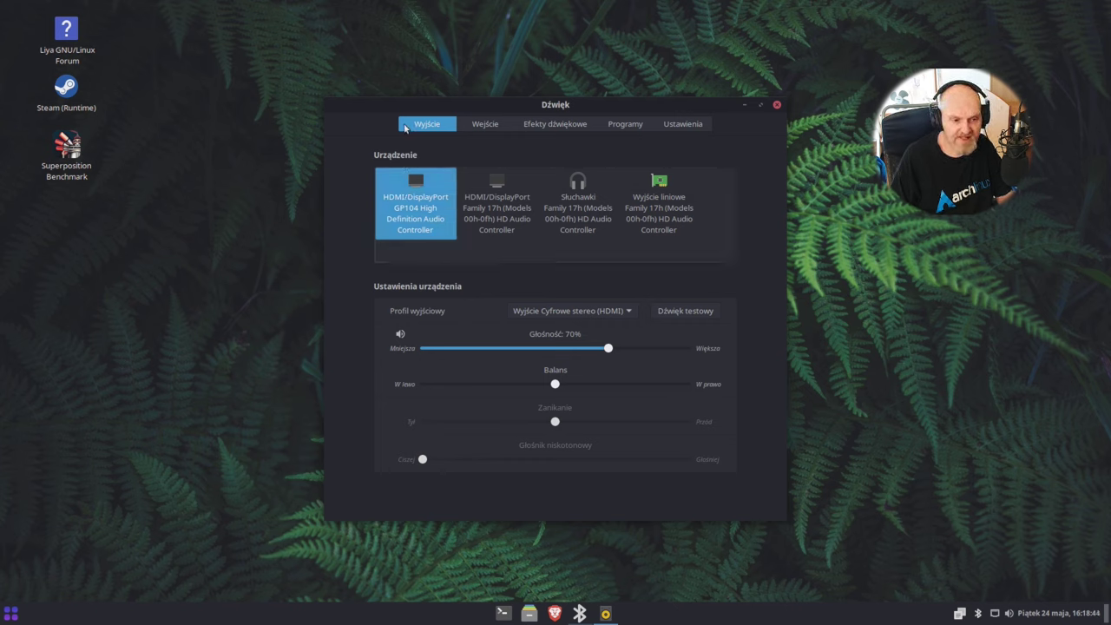
pyautogui.click(654, 213)
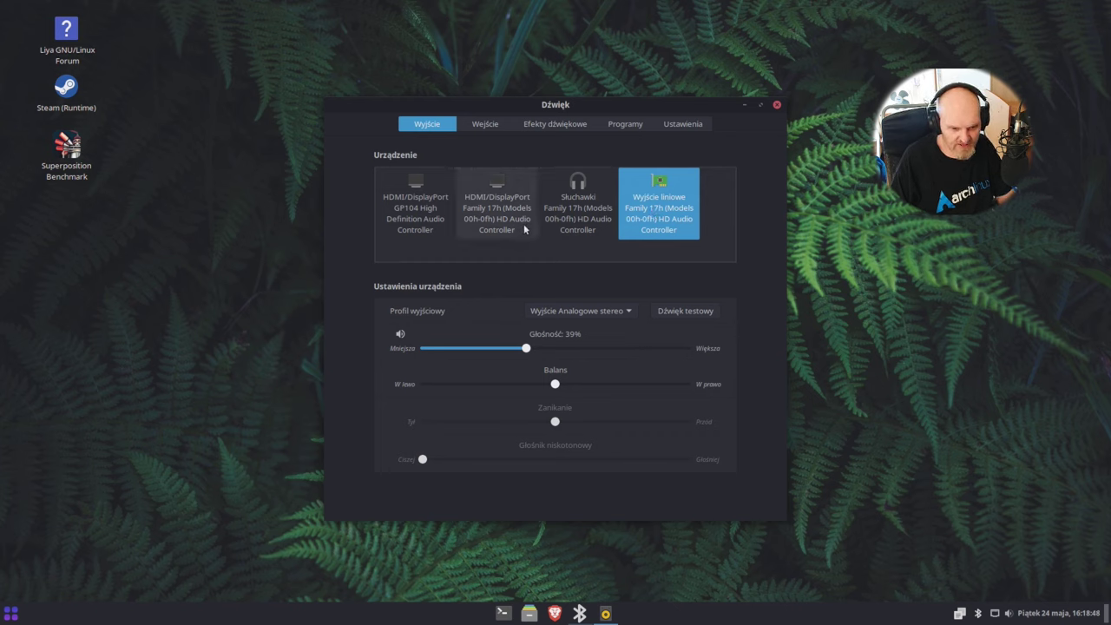
pyautogui.click(777, 105)
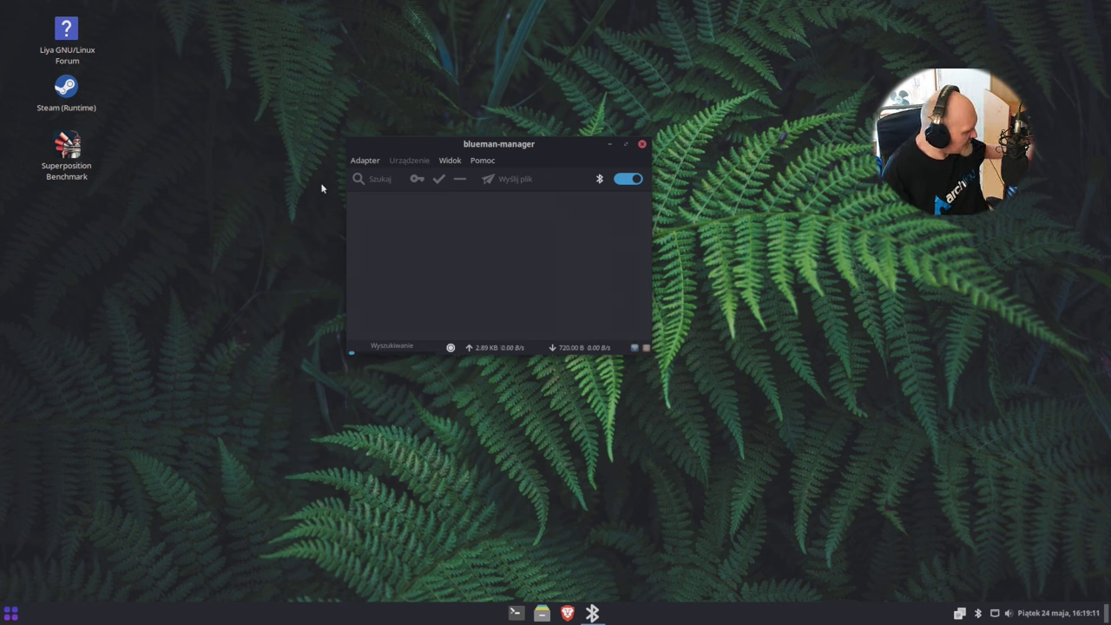
# - Dismiss the stray list filter and scan for Bluetooth devices again
pyautogui.write('sa')
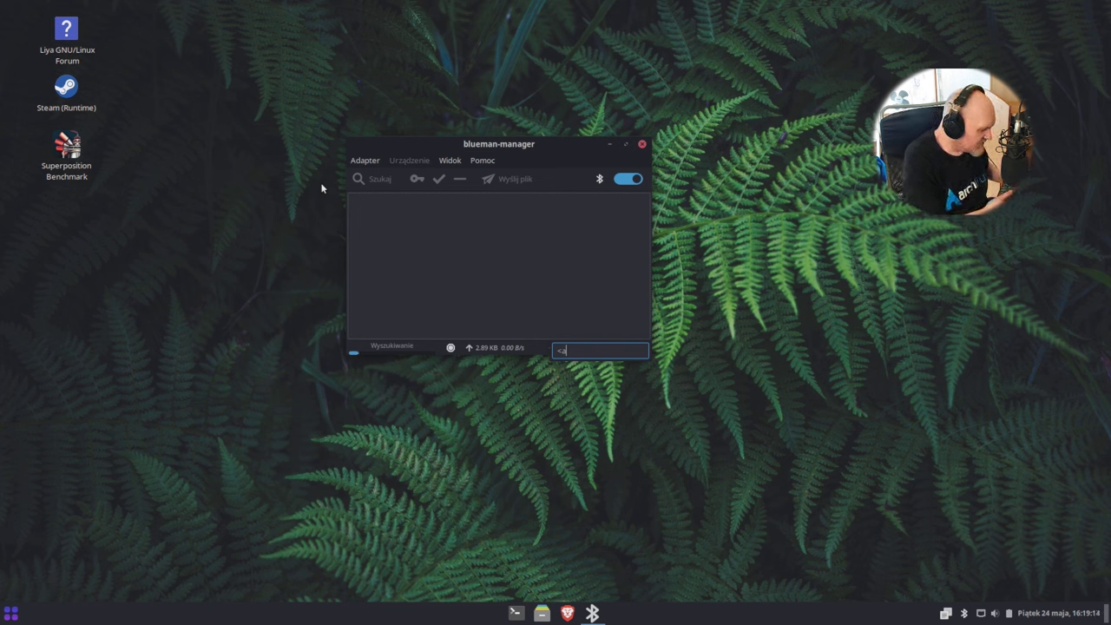
pyautogui.press('Escape')
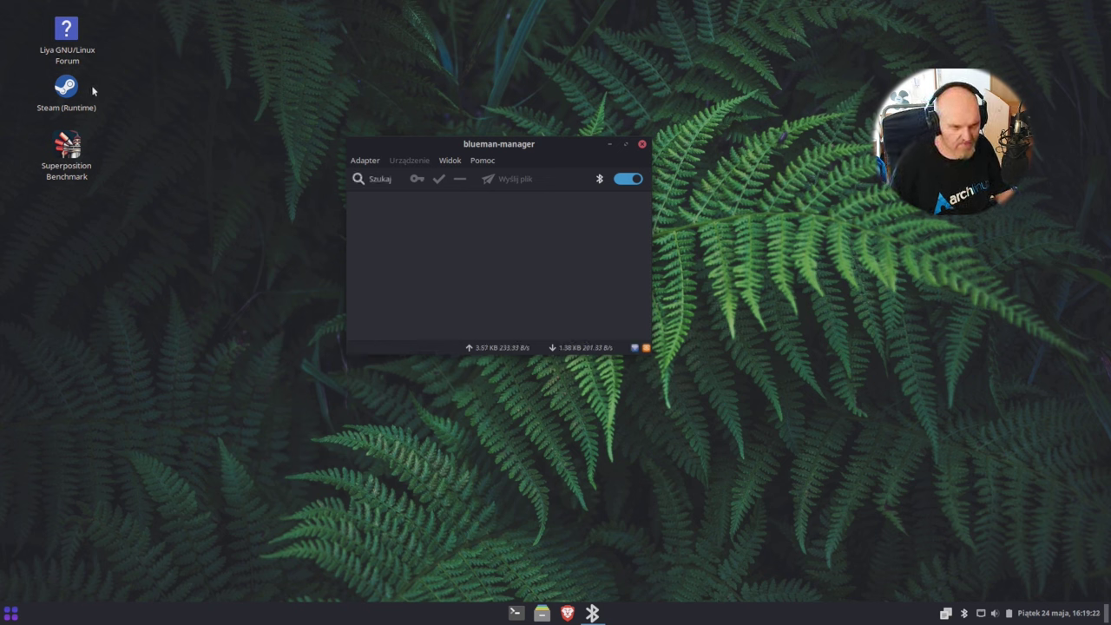
pyautogui.click(379, 182)
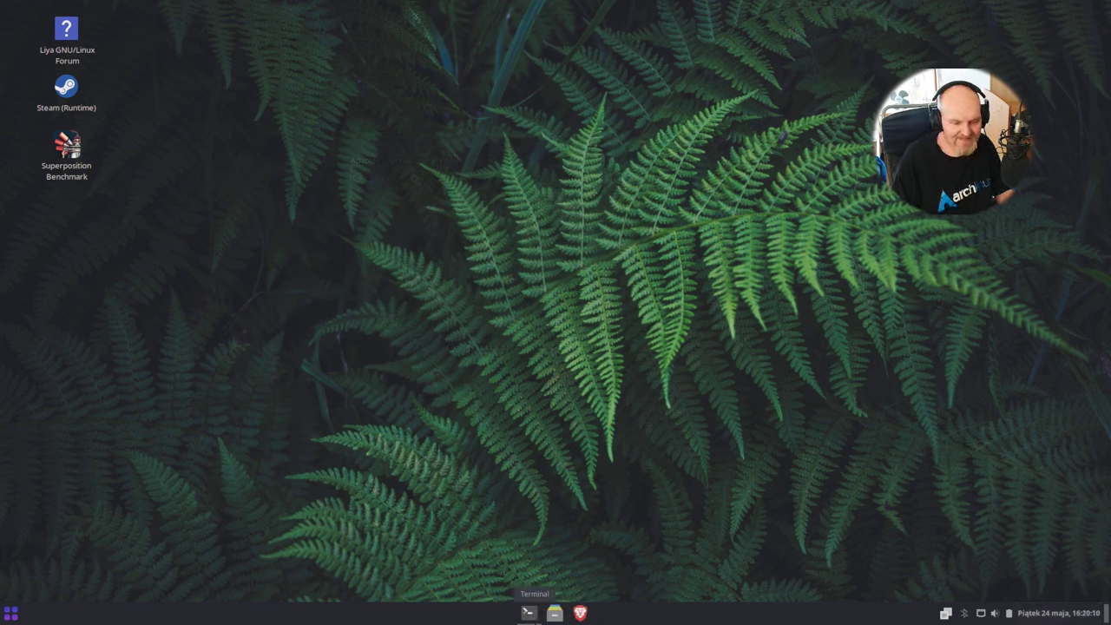
# - Open the Brave browser and close the Bitwarden page to get to the Netflix video
pyautogui.click(578, 612)
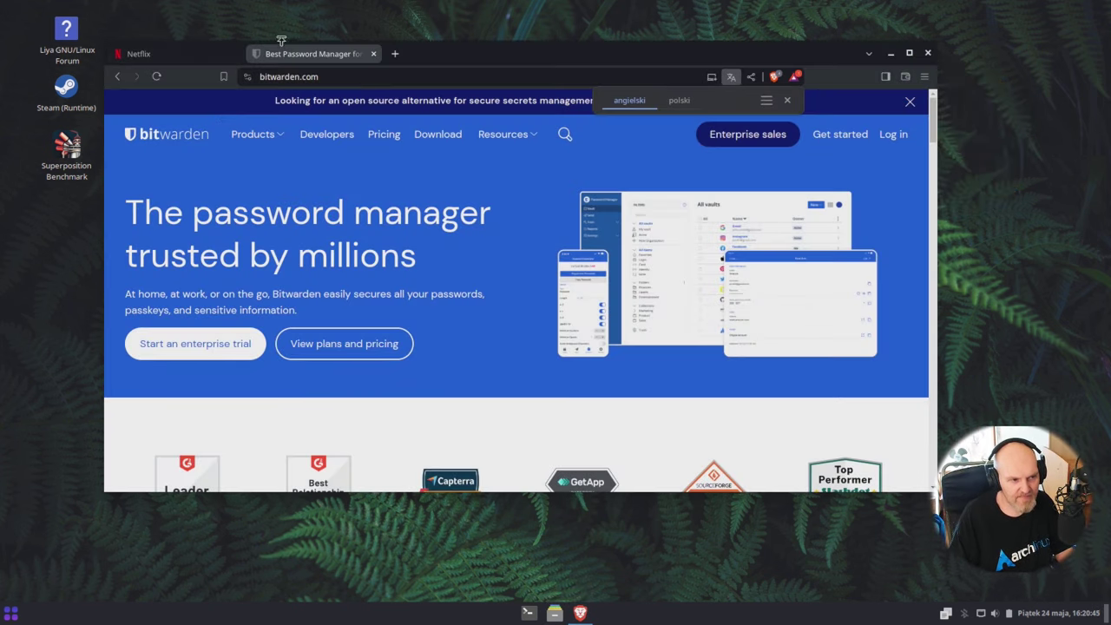
pyautogui.click(373, 54)
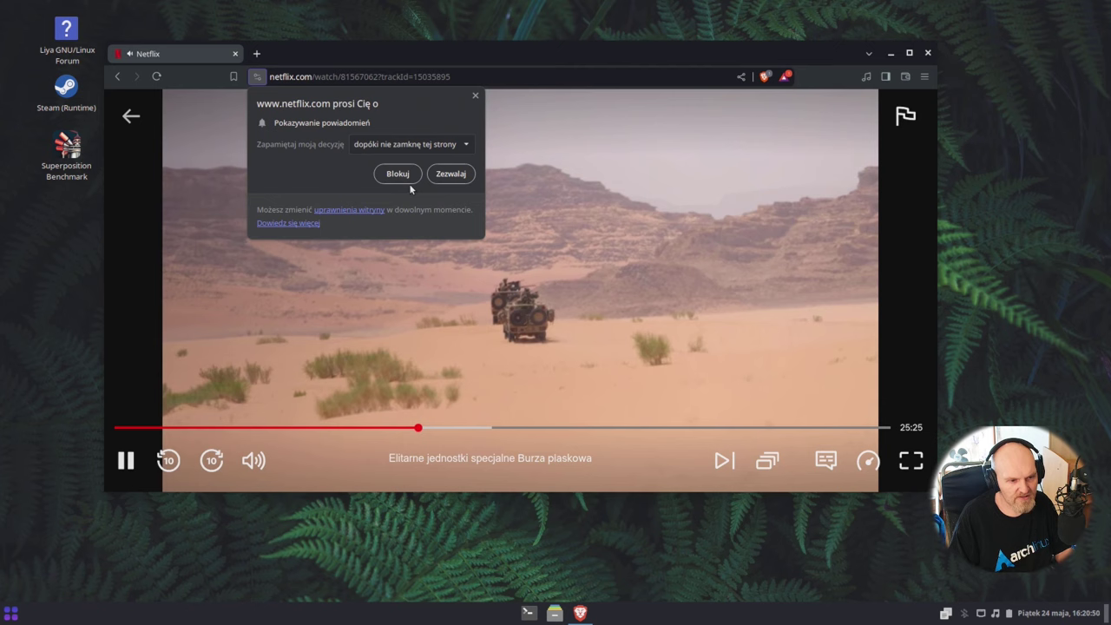
# - Rewind the Netflix episode to an earlier scene, refusing the site's notification request, and close the browser
pyautogui.click(404, 179)
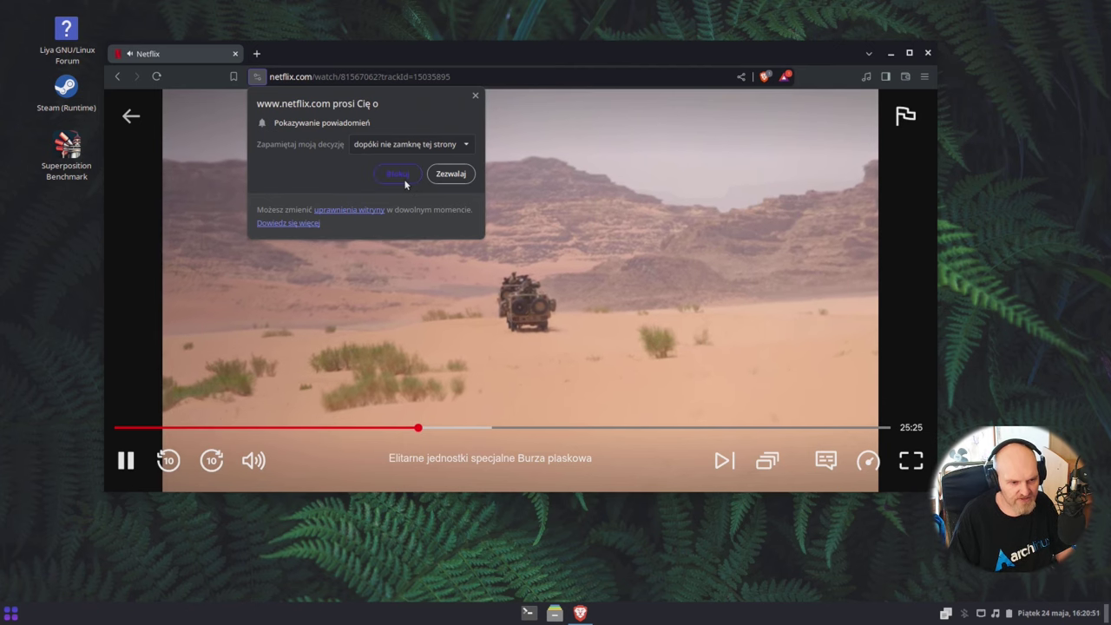
pyautogui.click(217, 427)
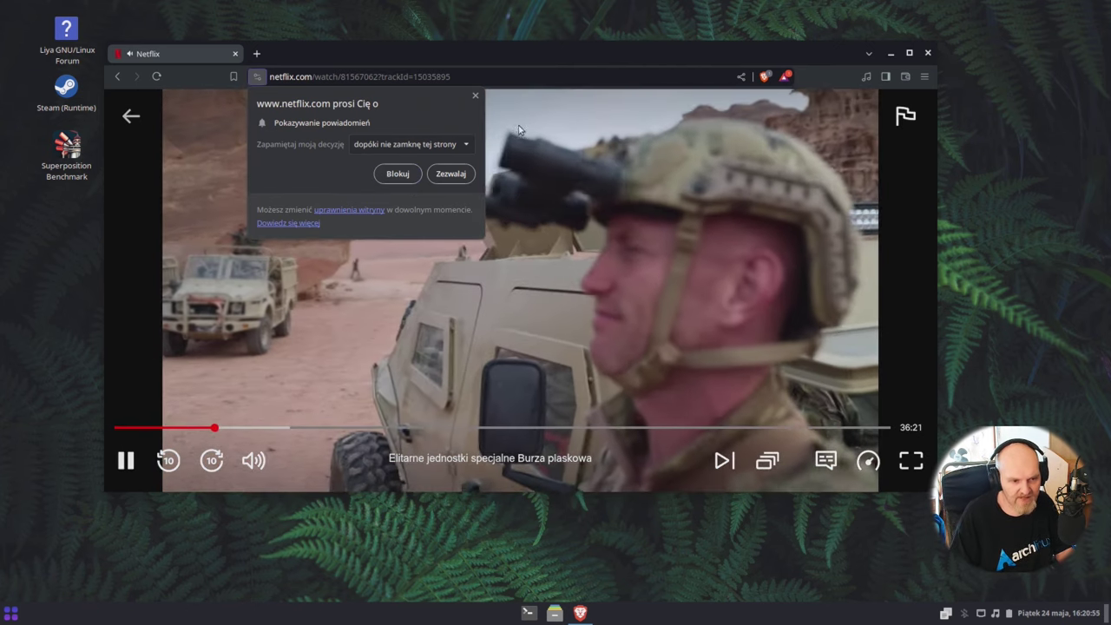
pyautogui.click(397, 174)
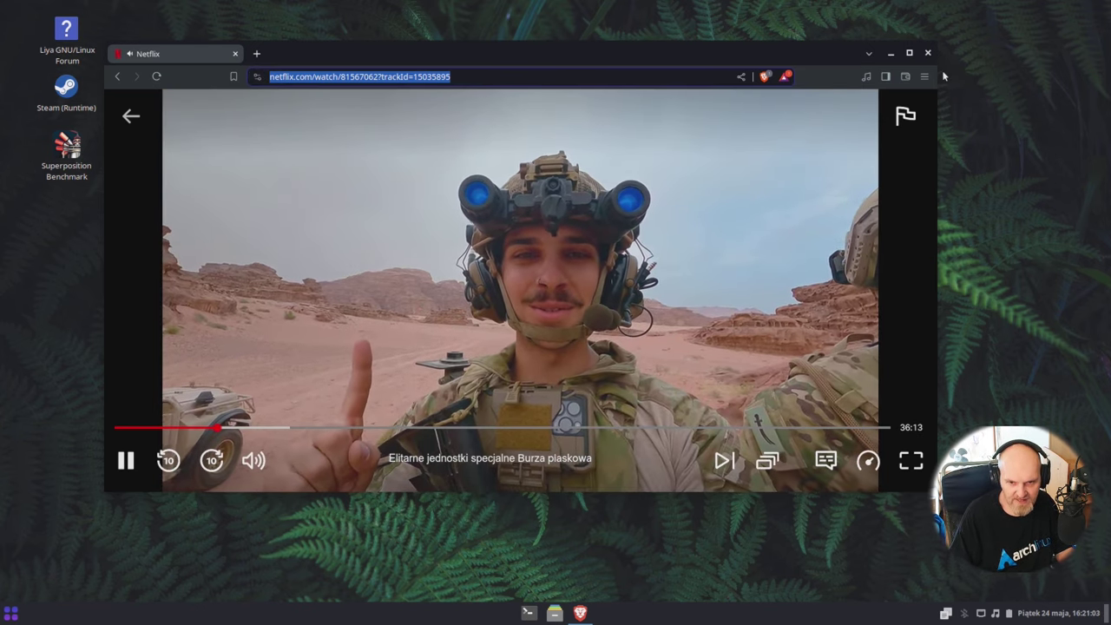
pyautogui.click(928, 52)
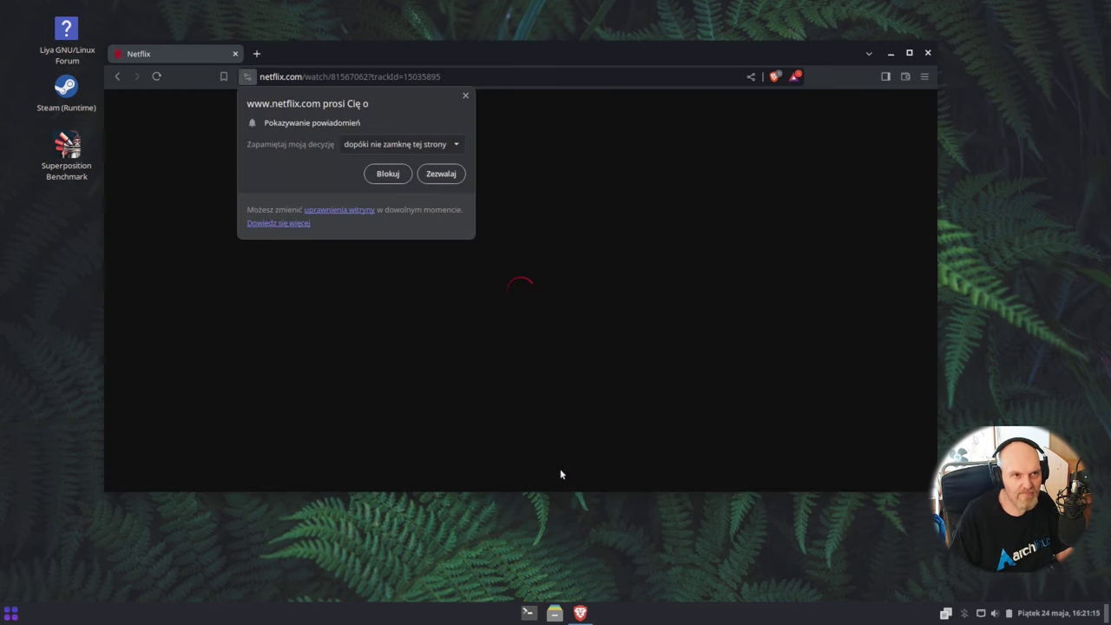
# - Block Netflix notifications and replace its tab with the WebGL Aquarium page found by searching for webgl aqua
pyautogui.click(388, 174)
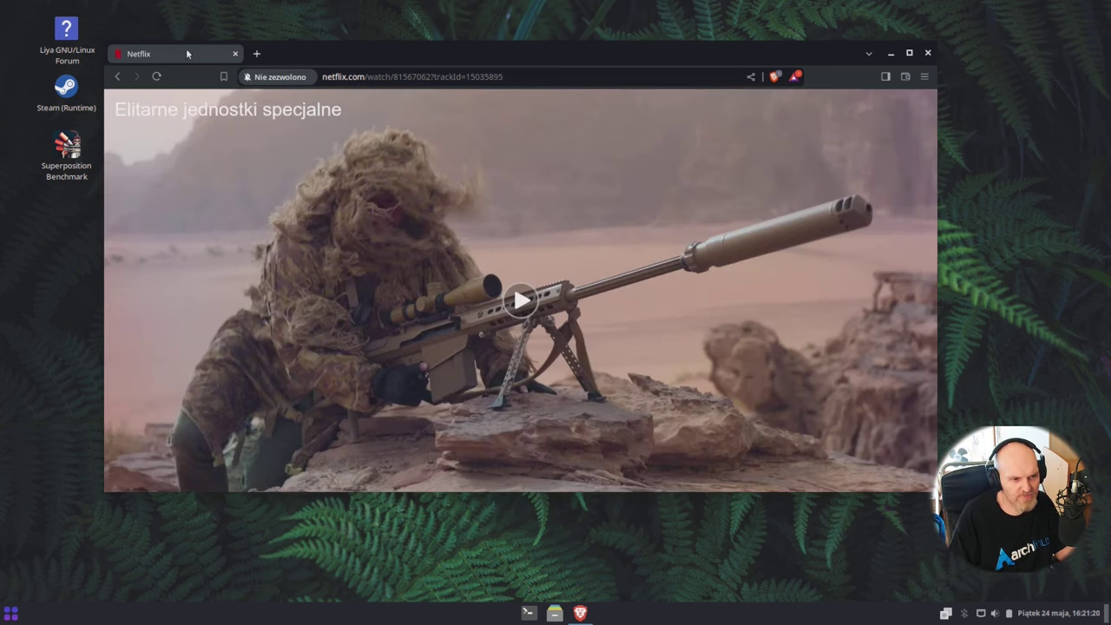
pyautogui.click(256, 54)
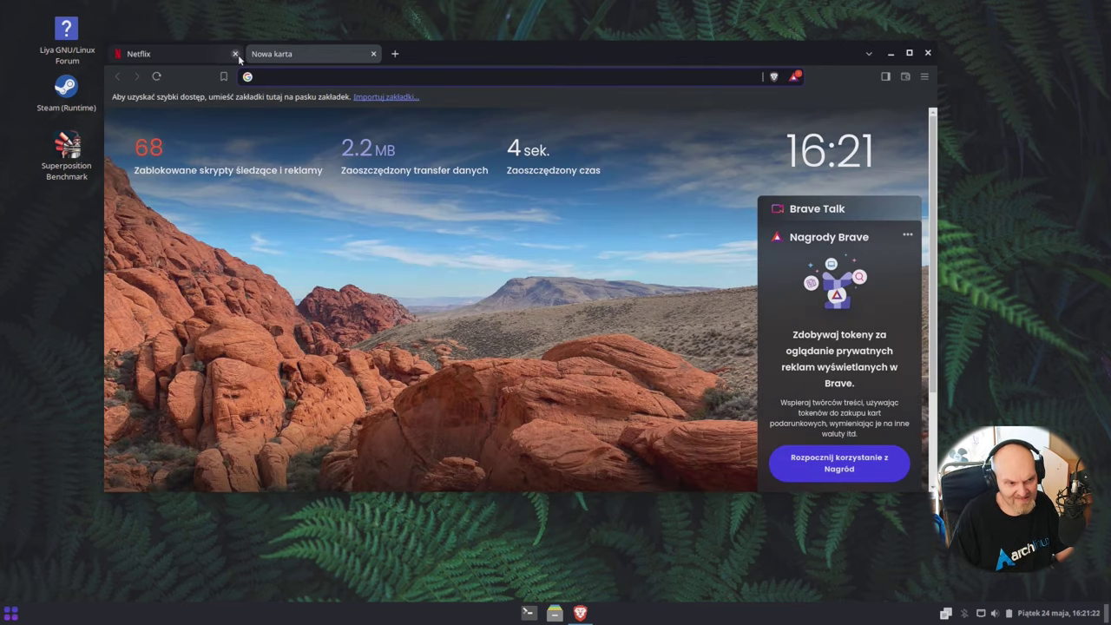
pyautogui.click(235, 54)
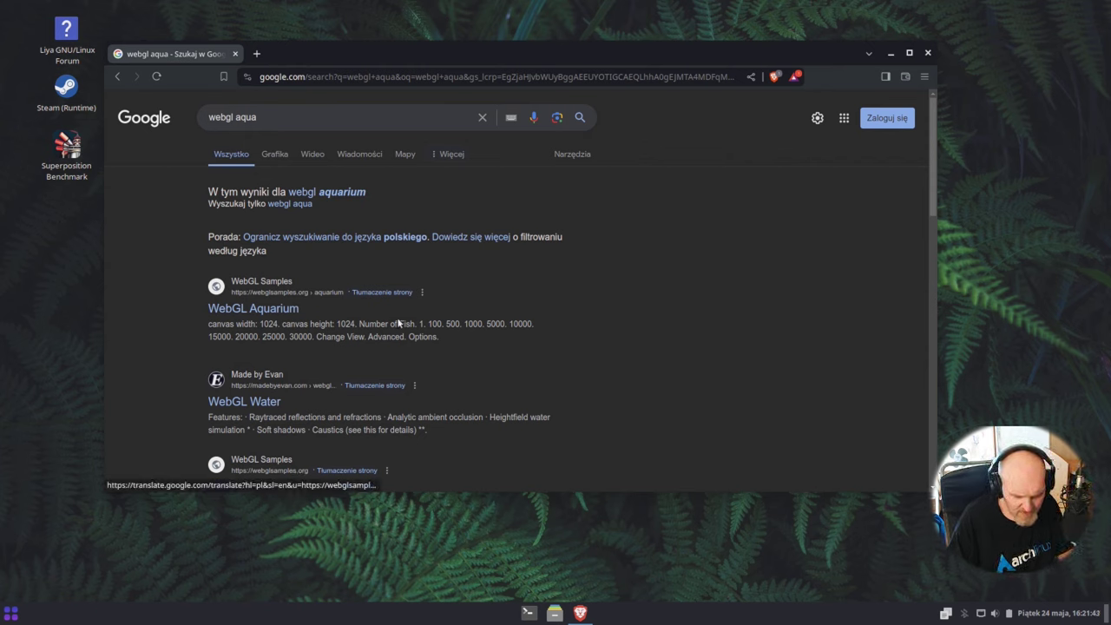
pyautogui.click(279, 318)
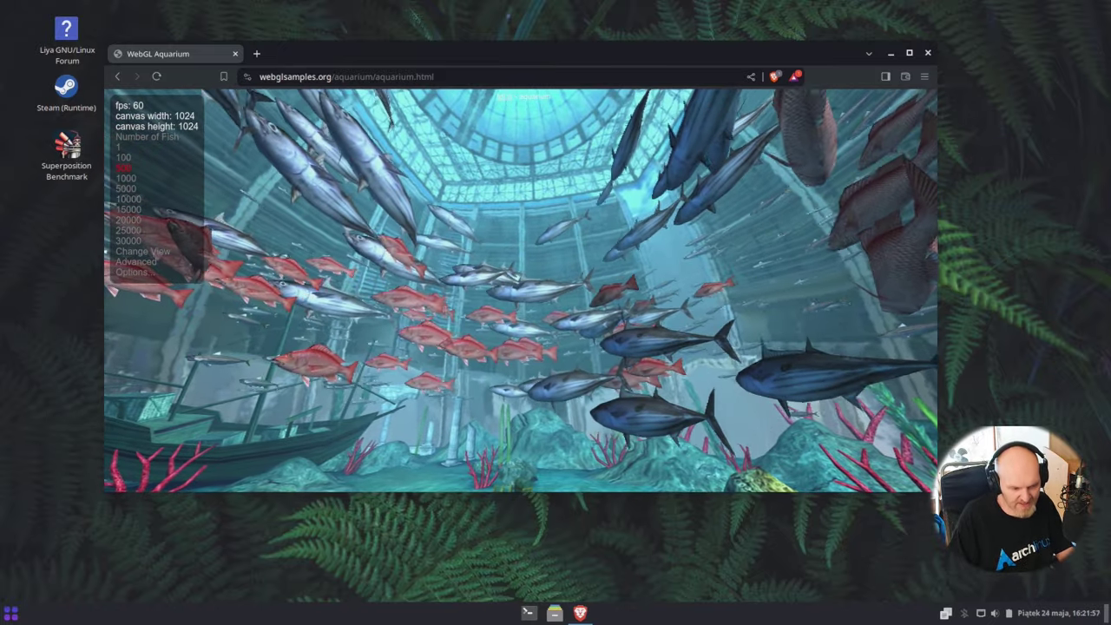
# - Open the NVIDIA X server settings and check the thermal settings of the GeForce GTX 1070
pyautogui.press('super')
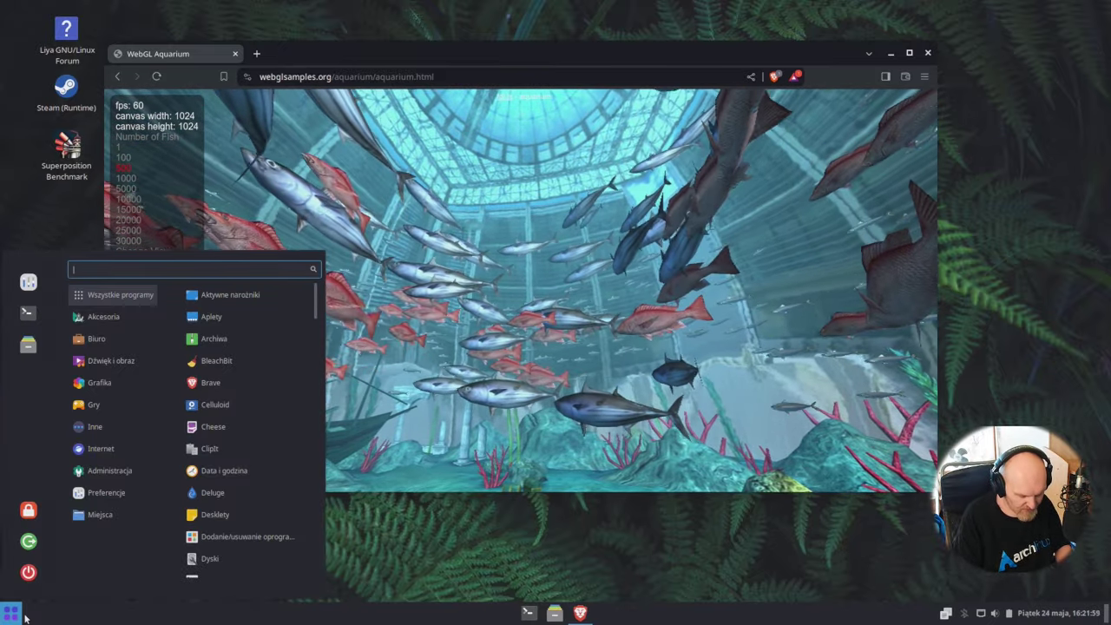
pyautogui.write('nv')
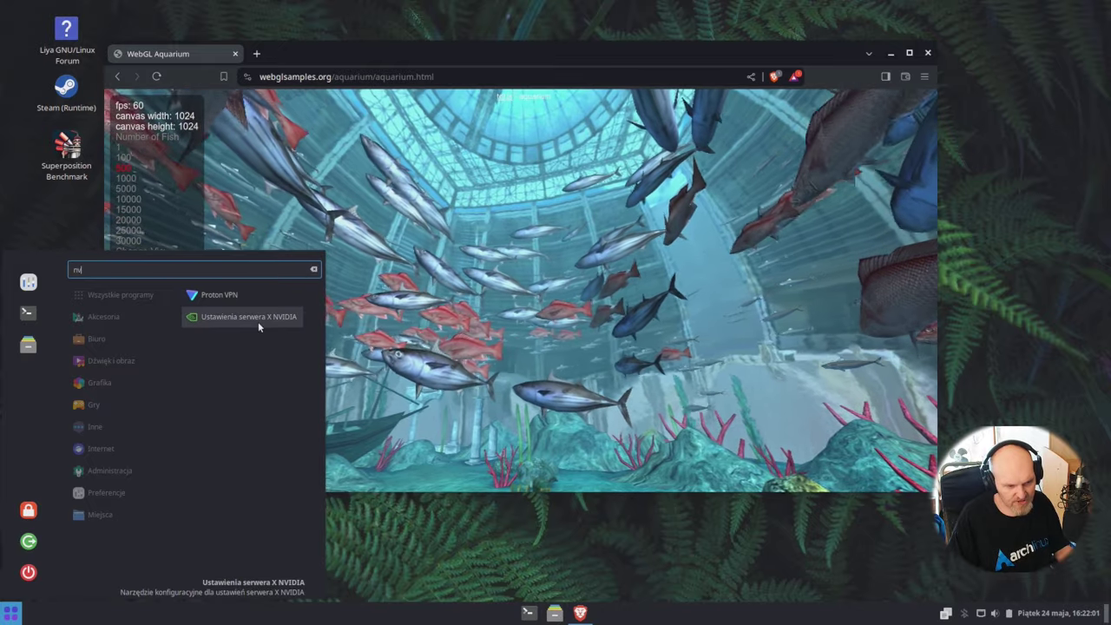
pyautogui.click(258, 321)
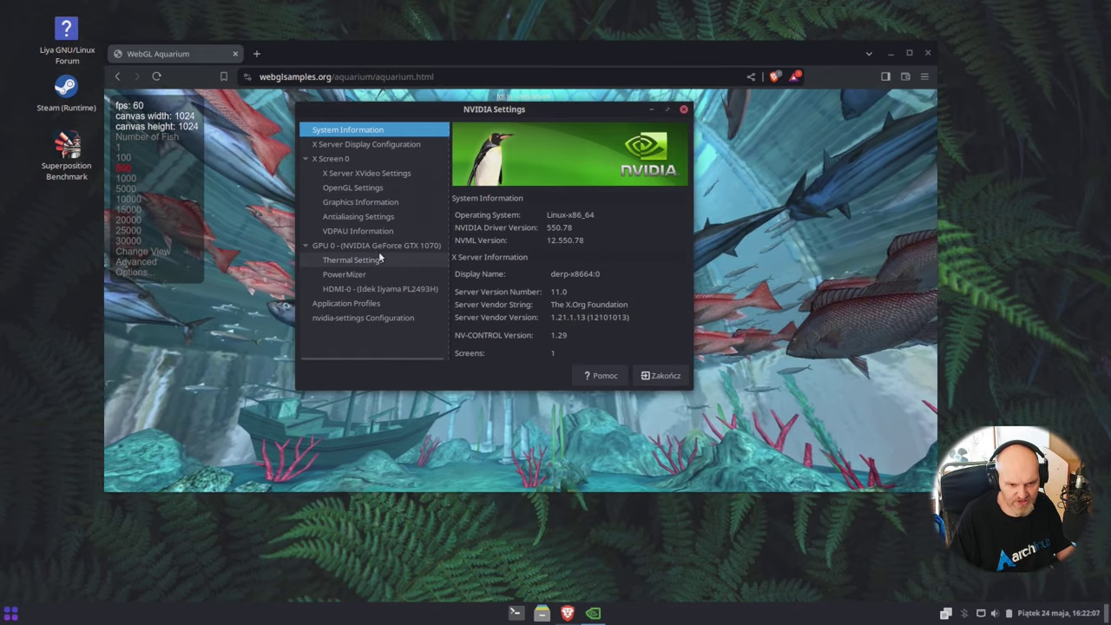
pyautogui.click(379, 258)
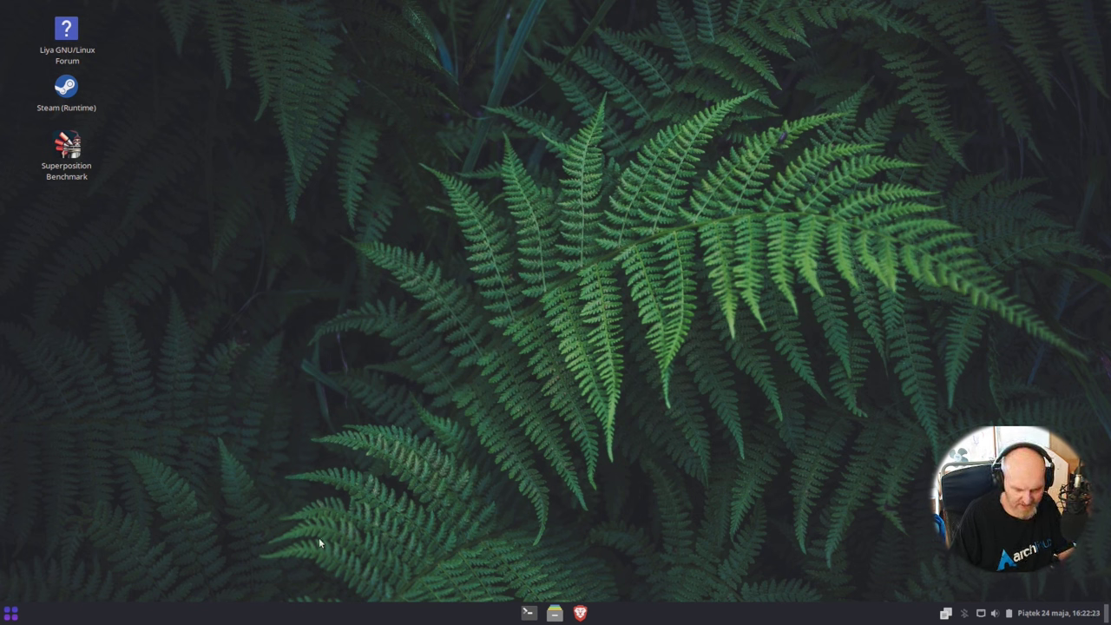
# - View the home folder in the file manager and look over the installed application categories
pyautogui.click(554, 613)
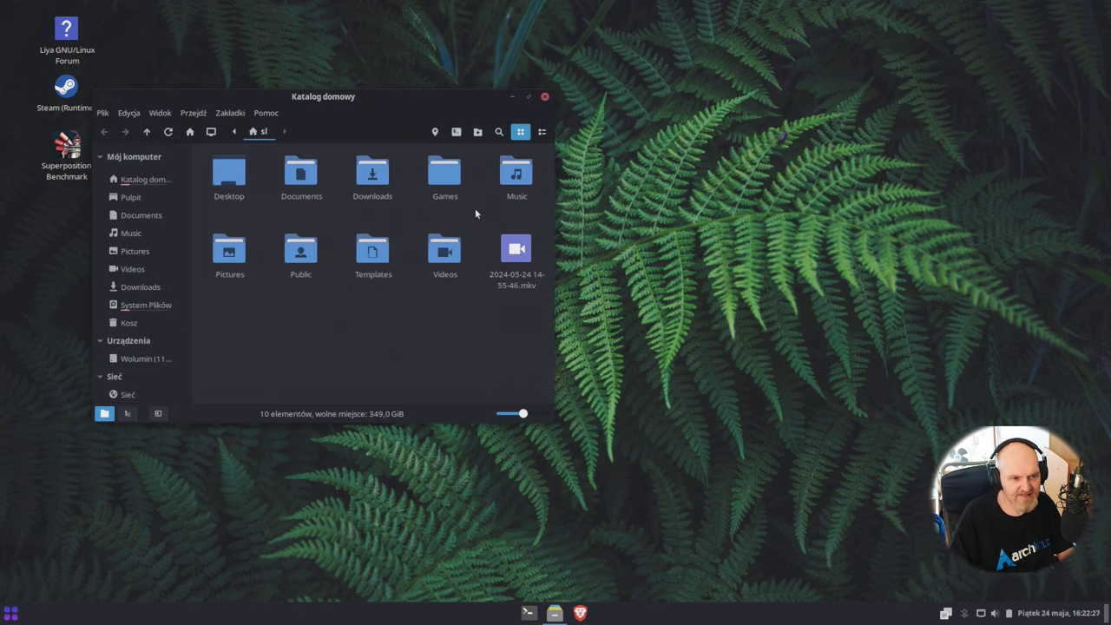
pyautogui.moveTo(711, 168); pyautogui.dragTo(465, 171)
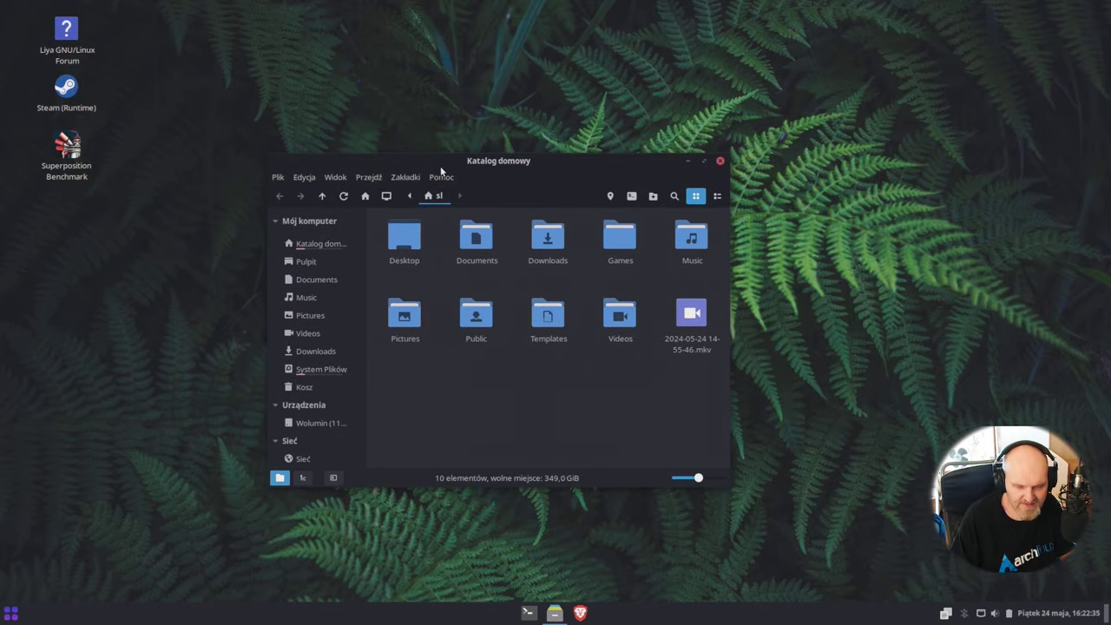
pyautogui.click(12, 612)
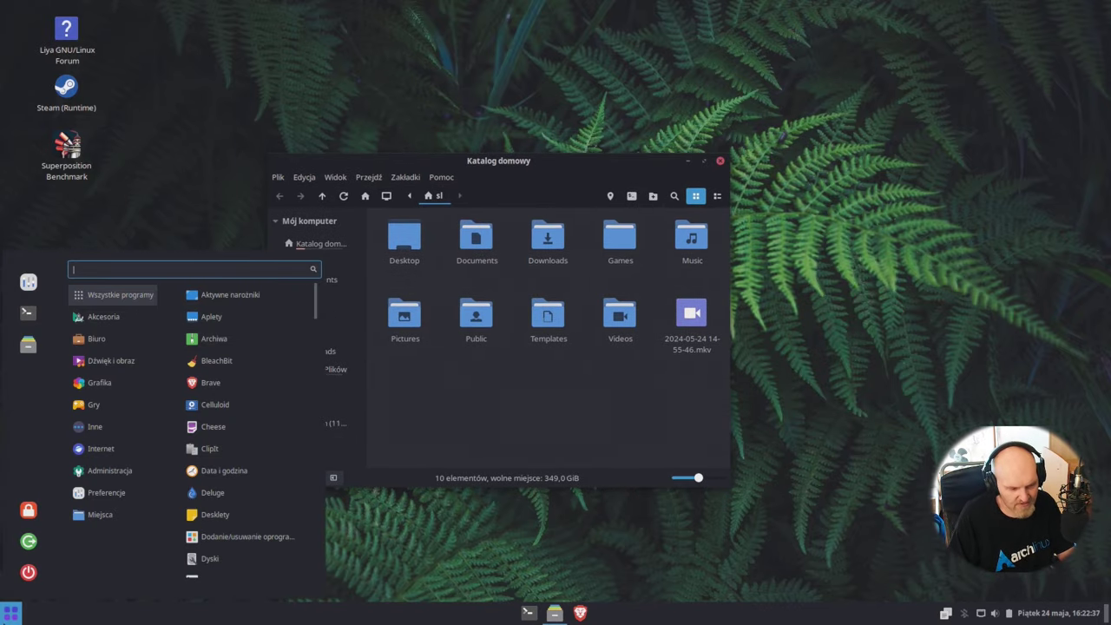
pyautogui.moveTo(113, 387)
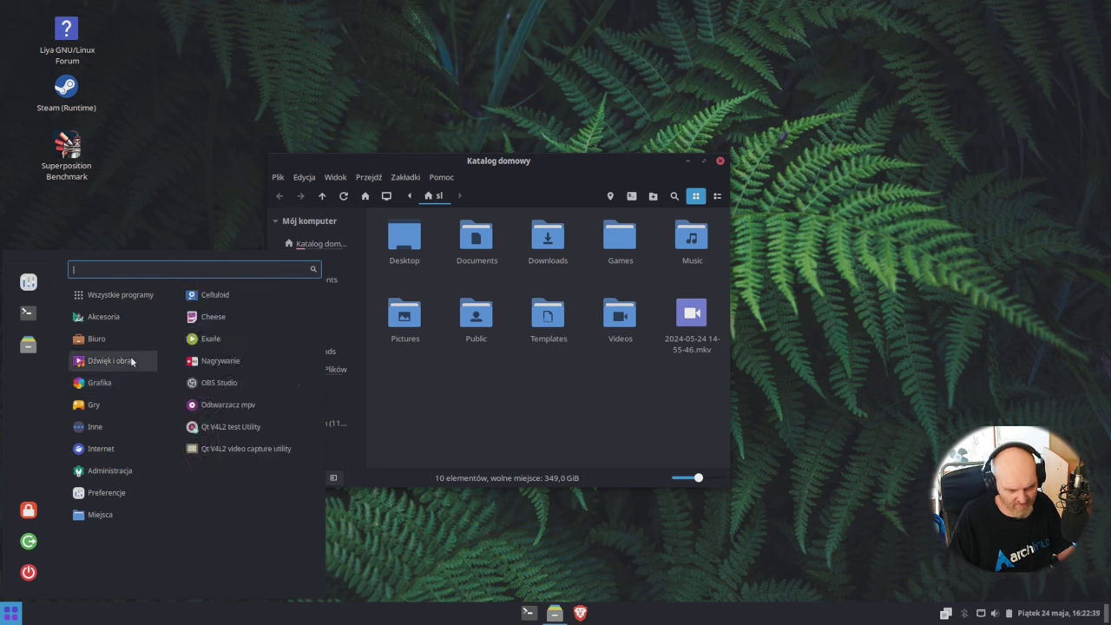
pyautogui.moveTo(111, 334)
pyautogui.click(684, 603)
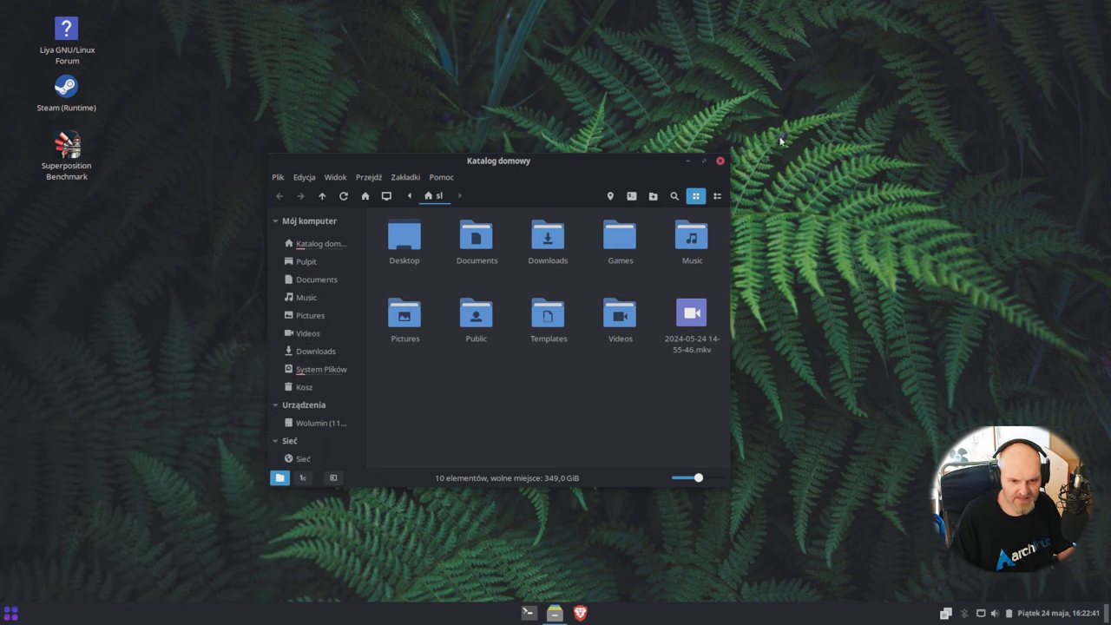
pyautogui.click(719, 161)
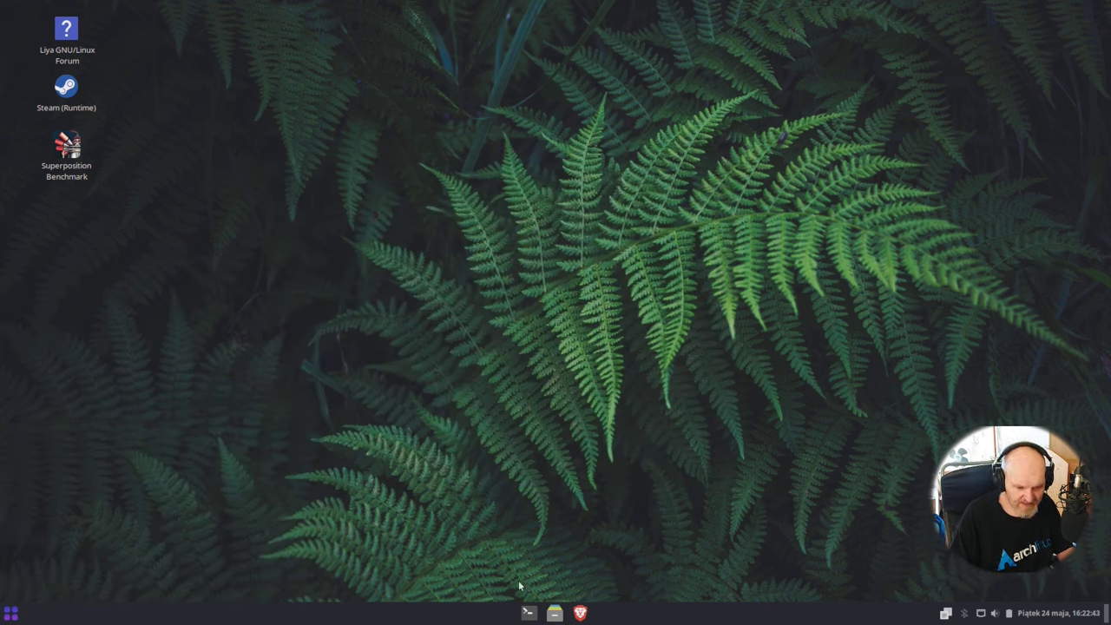
# - Open a terminal window on the desktop
pyautogui.click(528, 613)
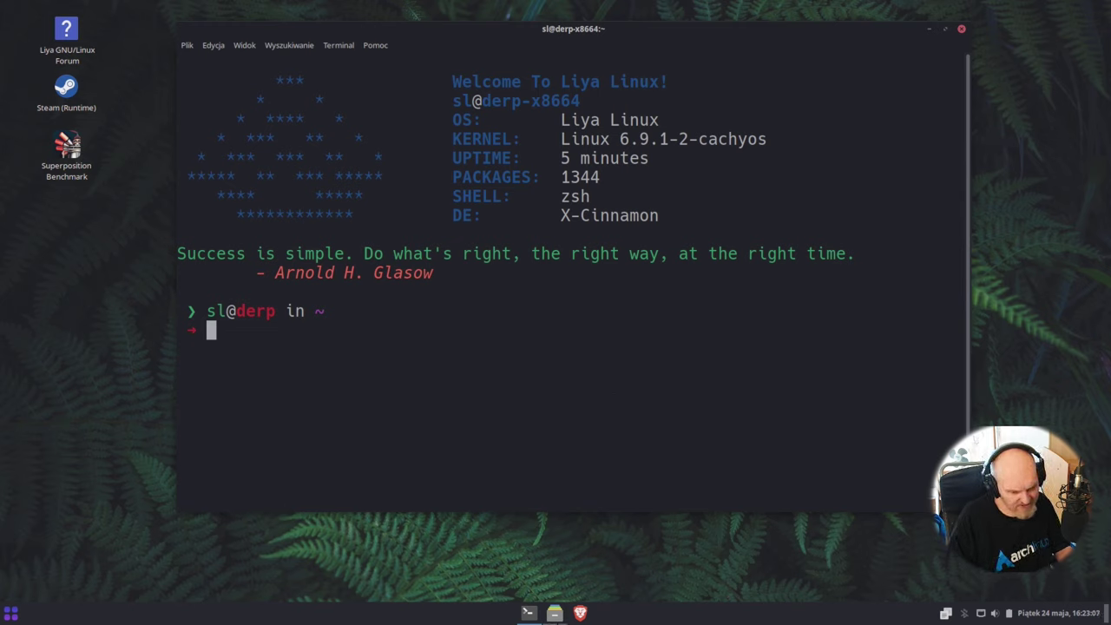
pyautogui.click(555, 614)
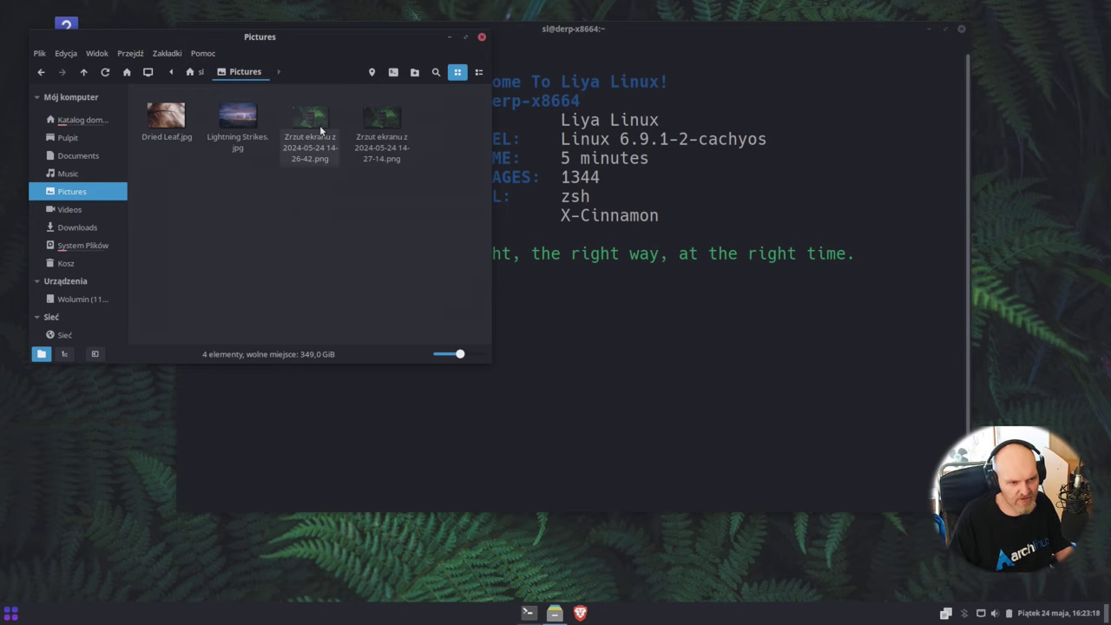
pyautogui.doubleClick(321, 130)
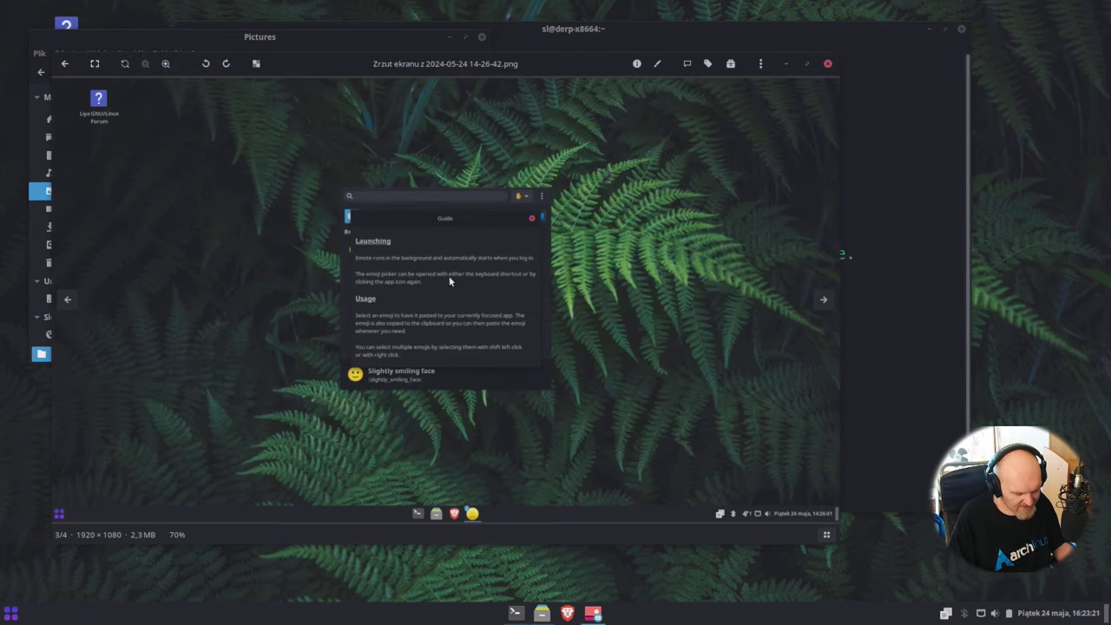
pyautogui.scroll(3, 432, 269)
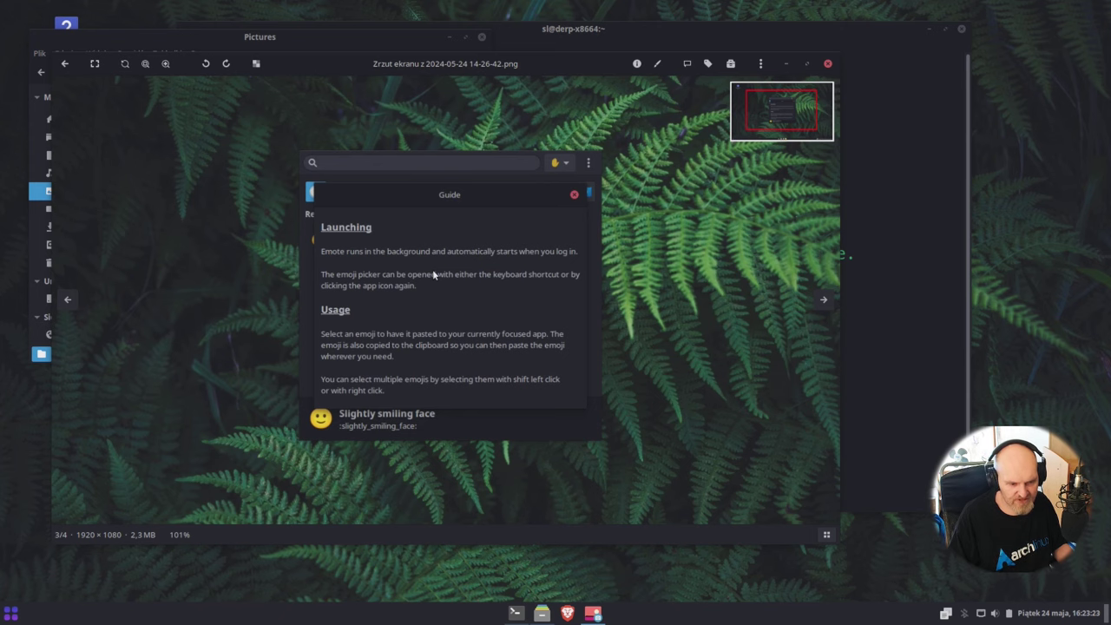
pyautogui.scroll(-1, 432, 274)
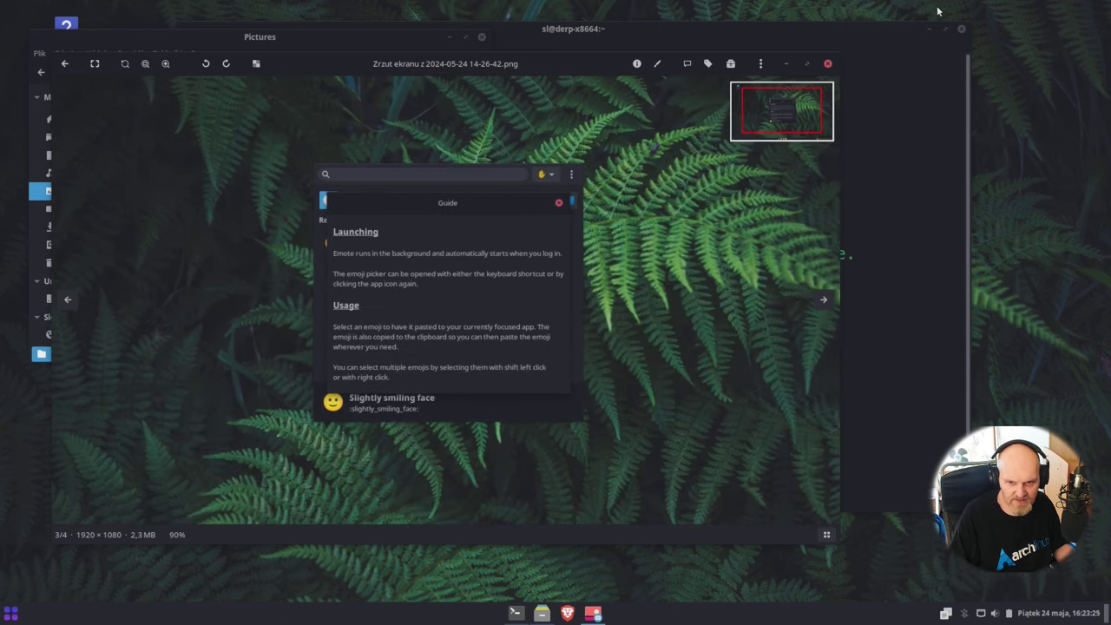
pyautogui.press('super+Up')
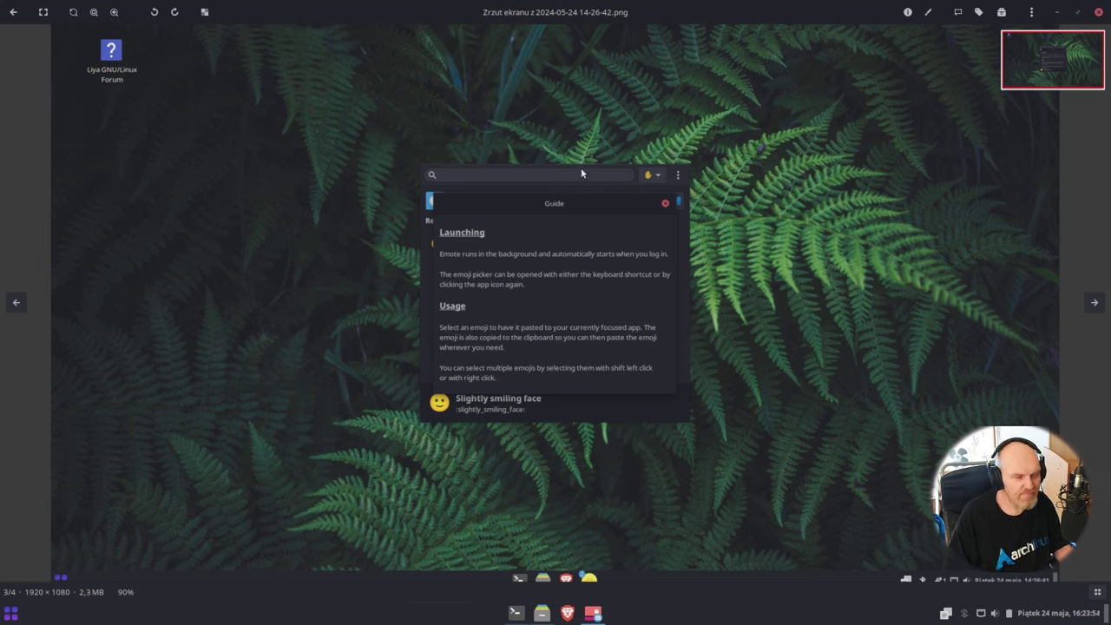
pyautogui.click(1107, 12)
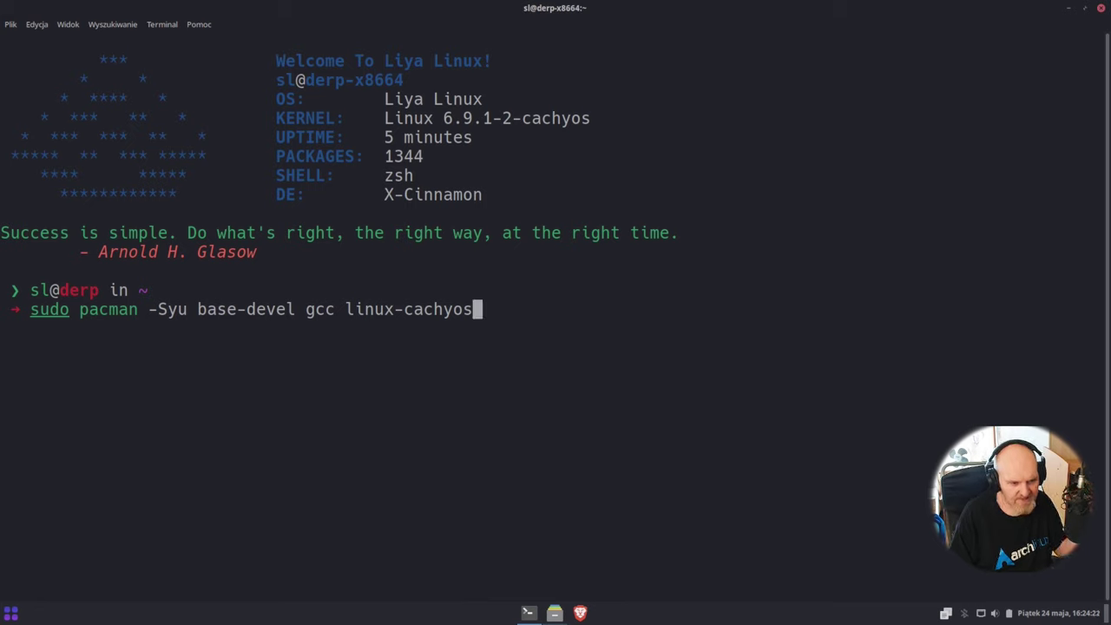
pyautogui.press('Left')
pyautogui.press('Left')
pyautogui.press('Left')
pyautogui.press('Left')
pyautogui.press('Left')
pyautogui.press('Left')
pyautogui.press('Left')
pyautogui.press('Left')
pyautogui.press('Left')
pyautogui.press('Left')
pyautogui.press('Left')
pyautogui.press('Left')
pyautogui.press('Left')
pyautogui.press('Left')
pyautogui.press('Left')
pyautogui.press('Left')
pyautogui.press('Left')
pyautogui.press('Right')
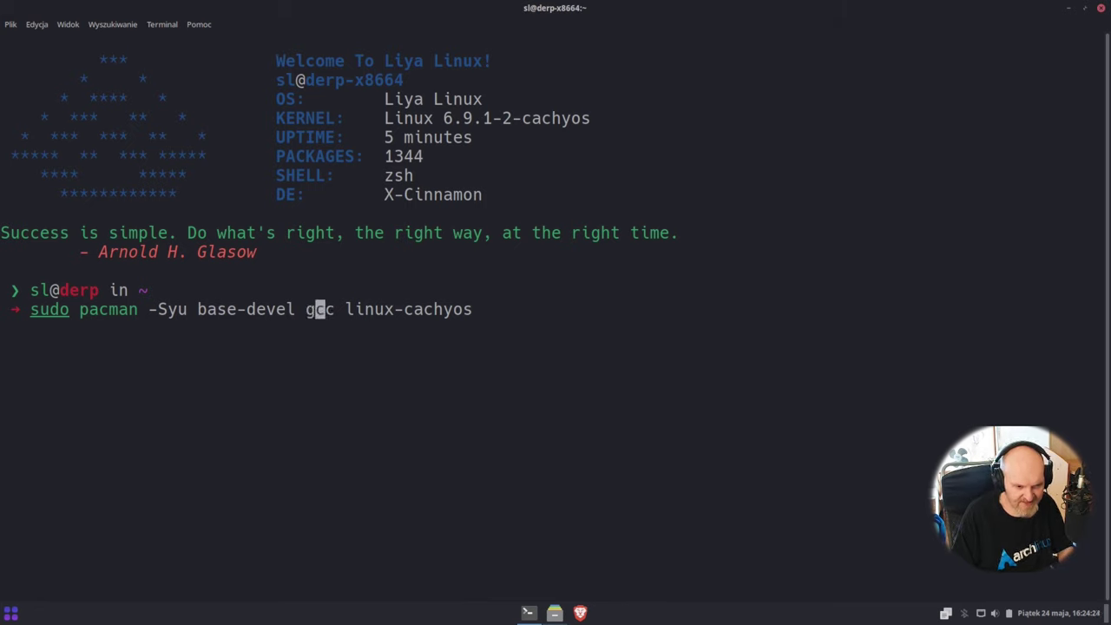
pyautogui.press('Right')
pyautogui.press('Right')
pyautogui.press('Right')
pyautogui.press('Right')
pyautogui.press('Right')
pyautogui.press('Right')
pyautogui.press('Right')
pyautogui.press('Right')
pyautogui.press('Right')
pyautogui.press('Right')
pyautogui.press('Right')
pyautogui.press('Right')
pyautogui.press('Right')
pyautogui.press('Right')
pyautogui.press('Right')
pyautogui.press('Right')
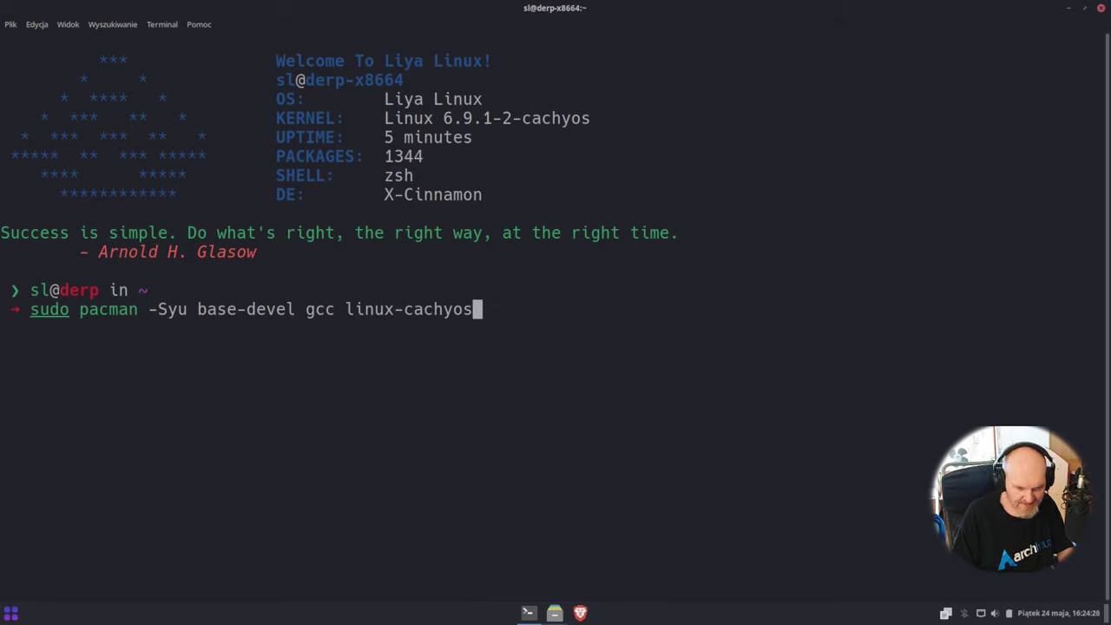